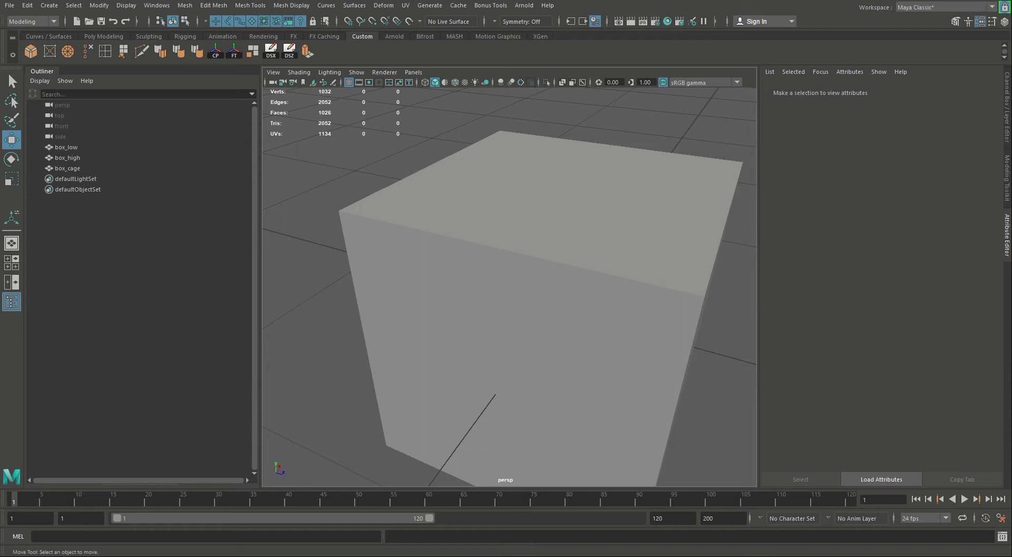
# - Move the overlapping box_cage, box_high and box_low cubes apart from one another along the X axis
pyautogui.keyDown('alt'); pyautogui.moveTo(527, 295); pyautogui.dragTo(487, 311); pyautogui.keyUp('alt')
pyautogui.scroll(-6, 464, 295)
pyautogui.keyDown('alt'); pyautogui.moveTo(487, 311); pyautogui.dragTo(466, 322, button='middle'); pyautogui.keyUp('alt')
pyautogui.keyDown('alt'); pyautogui.moveTo(467, 322); pyautogui.dragTo(473, 306); pyautogui.keyUp('alt')
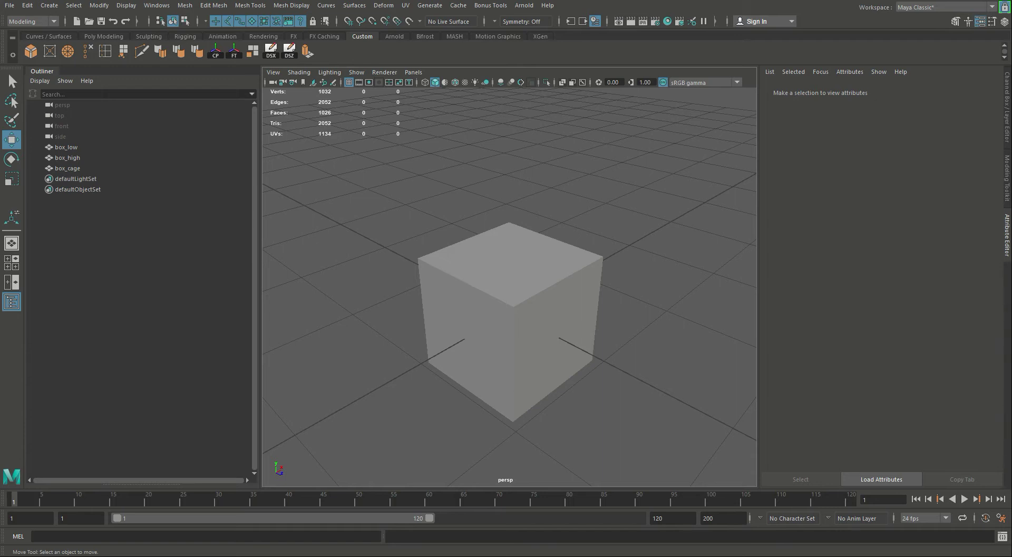
pyautogui.click(519, 308)
pyautogui.moveTo(571, 278); pyautogui.dragTo(691, 210)
pyautogui.click(567, 287)
pyautogui.moveTo(571, 278); pyautogui.dragTo(638, 240)
pyautogui.click(562, 291)
pyautogui.moveTo(571, 277); pyautogui.dragTo(557, 285)
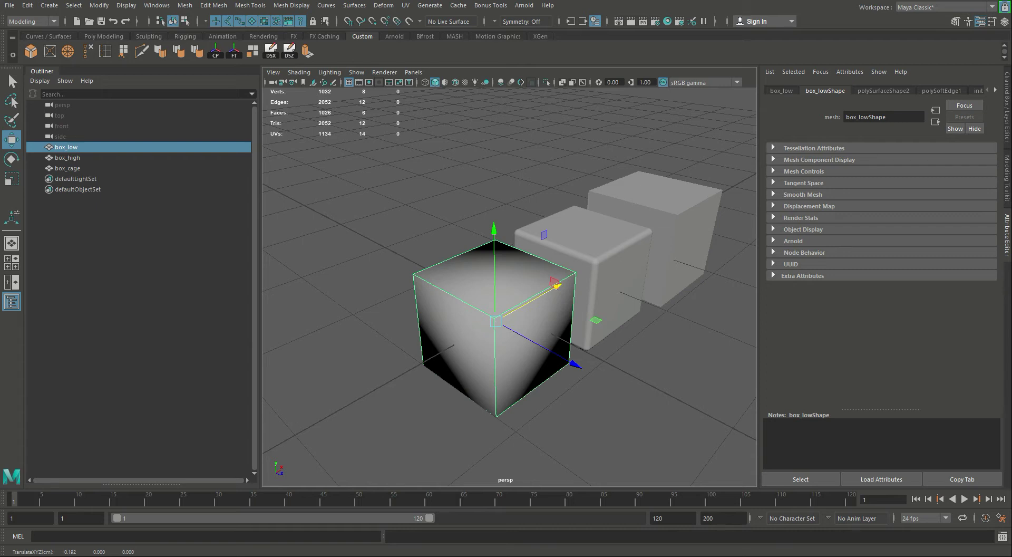
# - Examine the separated low-poly, high-poly and cage cubes, selecting them individually to compare their geometry
pyautogui.keyDown('alt'); pyautogui.moveTo(557, 285); pyautogui.dragTo(546, 268); pyautogui.keyUp('alt')
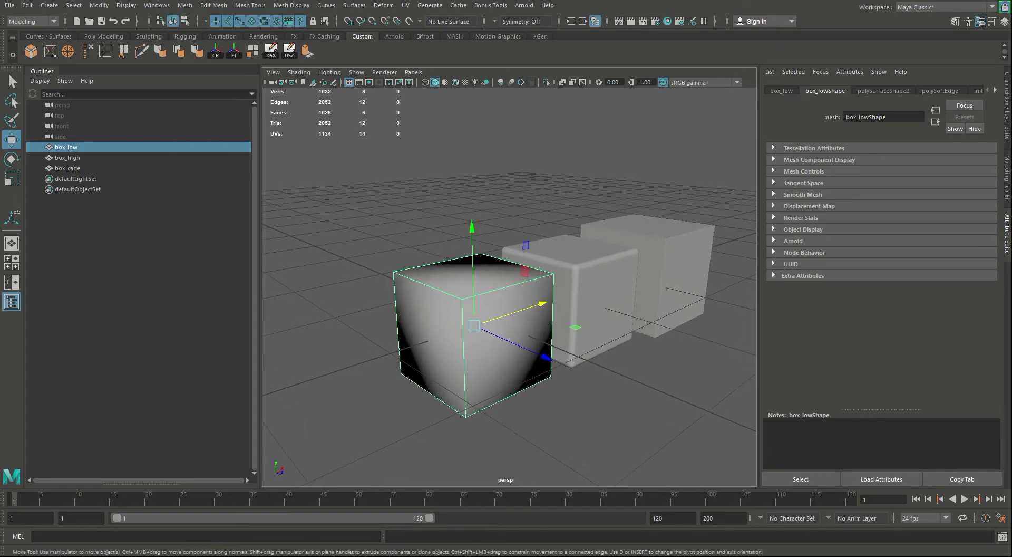
pyautogui.keyDown('alt'); pyautogui.moveTo(545, 268); pyautogui.dragTo(541, 278); pyautogui.keyUp('alt')
pyautogui.keyDown('alt'); pyautogui.moveTo(540, 278); pyautogui.dragTo(490, 291, button='middle'); pyautogui.keyUp('alt')
pyautogui.keyDown('alt'); pyautogui.moveTo(490, 291); pyautogui.dragTo(491, 321); pyautogui.keyUp('alt')
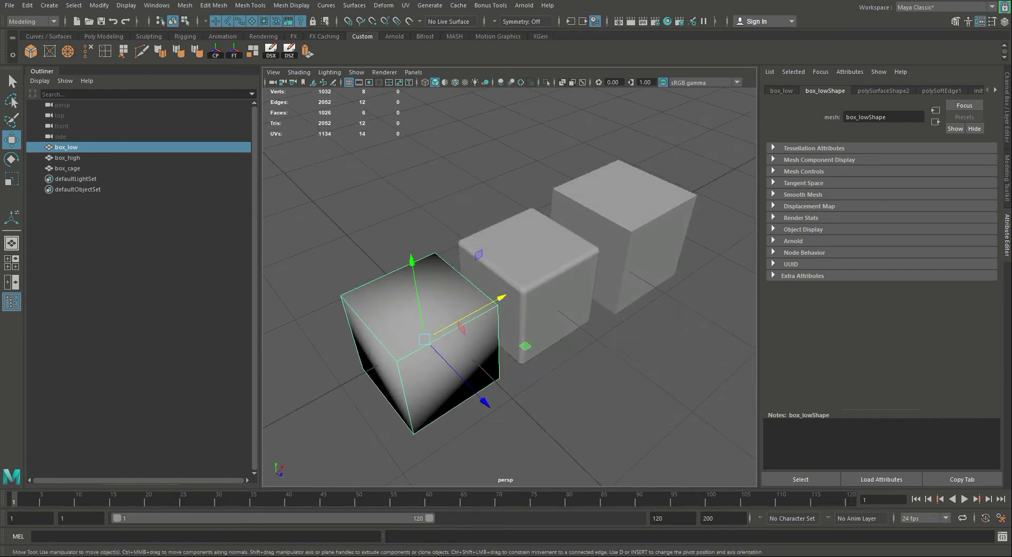
pyautogui.click(558, 302)
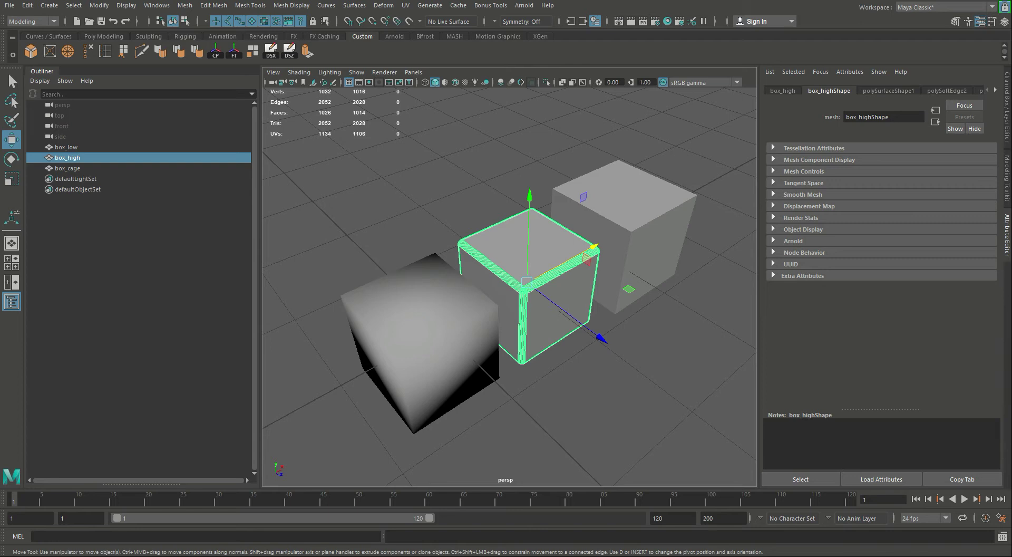
pyautogui.click(622, 369)
pyautogui.click(559, 274)
pyautogui.click(433, 337)
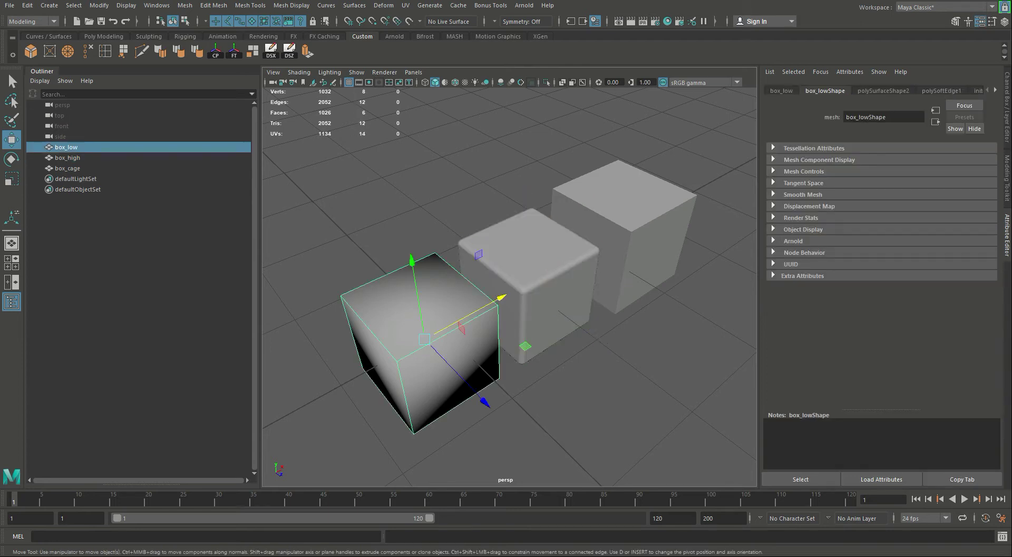
pyautogui.click(556, 279)
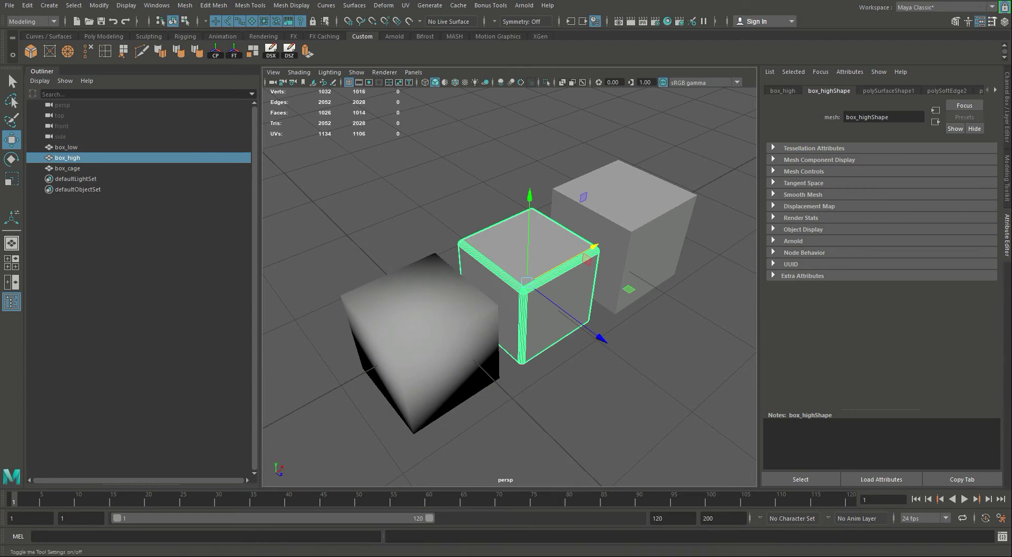
# - Undo the selections and moves of the three cubes so they overlap at the origin again
pyautogui.hotkey('ctrl', 'z')
pyautogui.hotkey('ctrl', 'z')
pyautogui.hotkey('ctrl', 'z')
pyautogui.hotkey('ctrl', 'z')
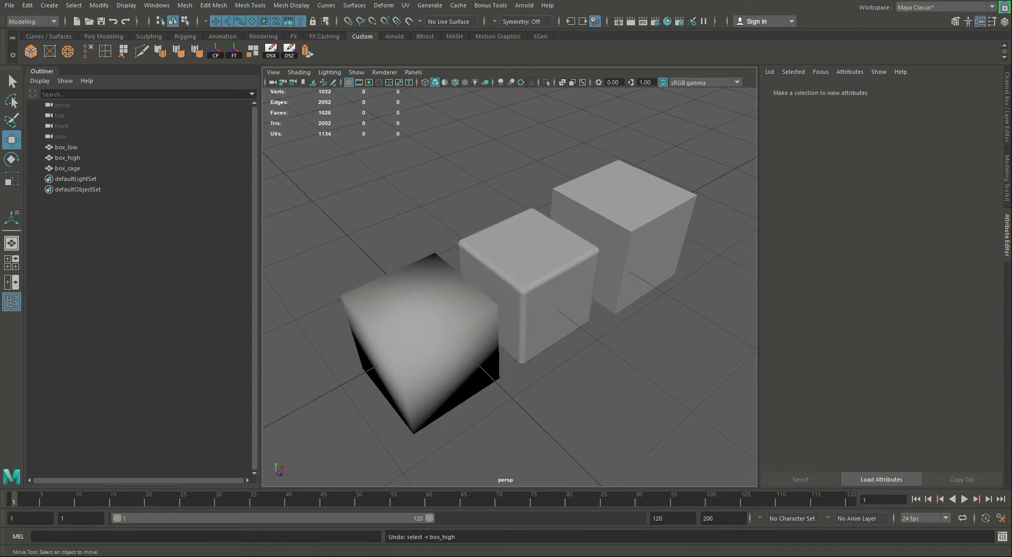
pyautogui.hotkey('ctrl', 'z')
pyautogui.hotkey('ctrl', 'z')
pyautogui.hotkey('ctrl', 'z')
pyautogui.hotkey('ctrl', 'z')
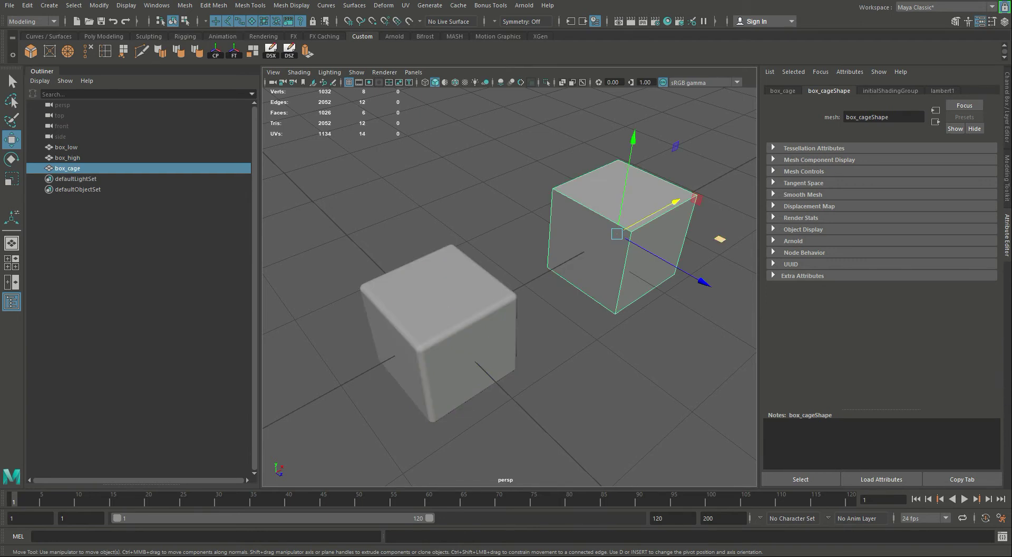
pyautogui.hotkey('ctrl', 'z')
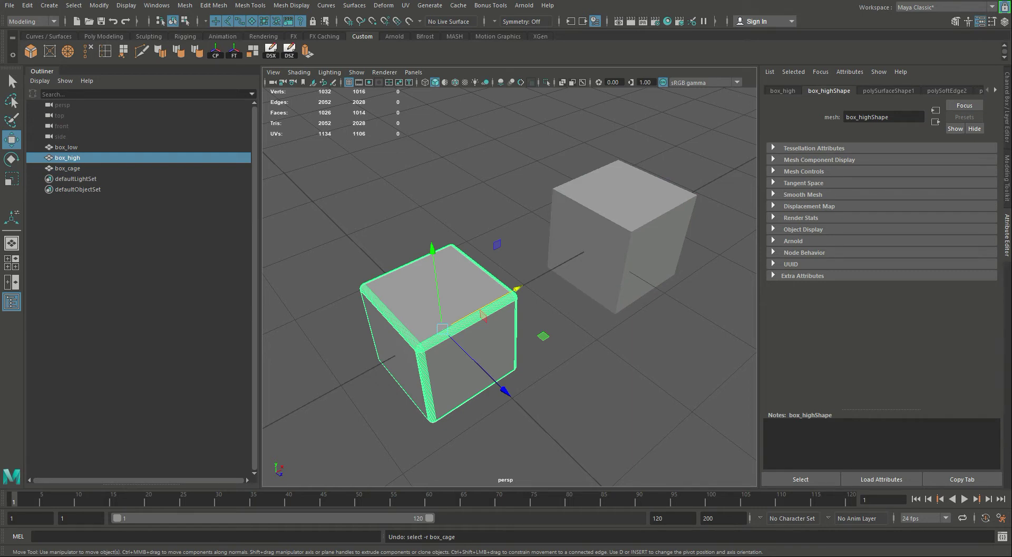
pyautogui.hotkey('ctrl', 'z')
pyautogui.hotkey('ctrl', 'z')
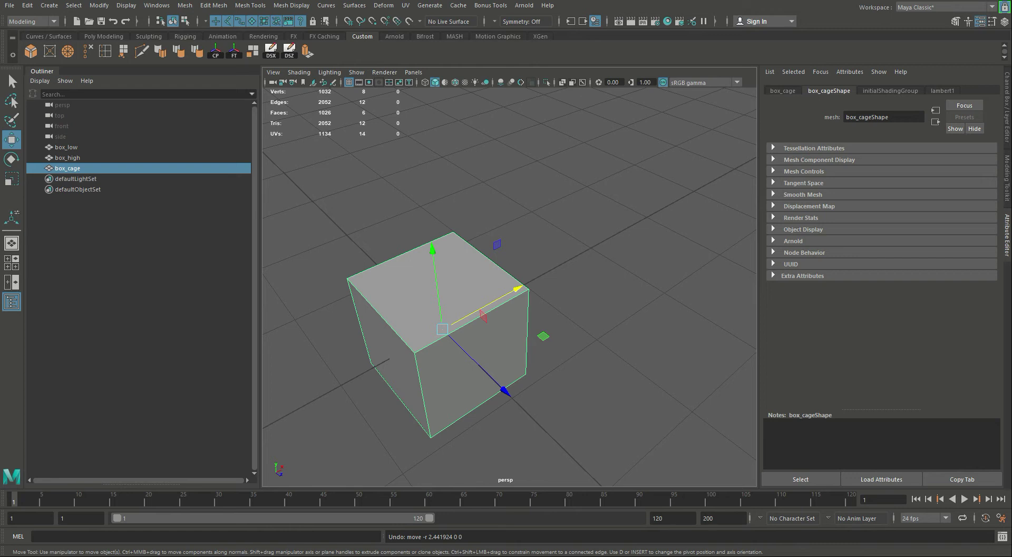
# - Show the cubes in wireframe and examine how box_cage encloses the high-poly cube
pyautogui.keyDown('alt'); pyautogui.moveTo(509, 316); pyautogui.dragTo(465, 277); pyautogui.keyUp('alt')
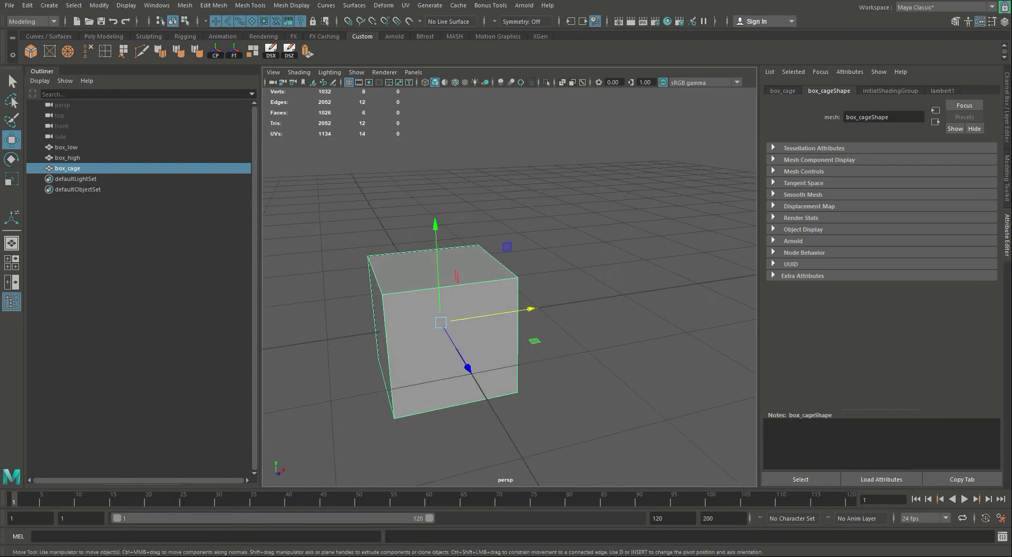
pyautogui.press('4')
pyautogui.keyDown('alt'); pyautogui.moveTo(490, 311); pyautogui.dragTo(390, 270); pyautogui.keyUp('alt')
pyautogui.scroll(5, 485, 291)
pyautogui.keyDown('alt'); pyautogui.moveTo(464, 322); pyautogui.dragTo(505, 257, button='middle'); pyautogui.keyUp('alt')
pyautogui.keyDown('alt'); pyautogui.moveTo(505, 257); pyautogui.dragTo(582, 277); pyautogui.keyUp('alt')
pyautogui.keyDown('alt'); pyautogui.moveTo(527, 285); pyautogui.dragTo(566, 275, button='middle'); pyautogui.keyUp('alt')
pyautogui.keyDown('alt'); pyautogui.moveTo(565, 276); pyautogui.dragTo(591, 280); pyautogui.keyUp('alt')
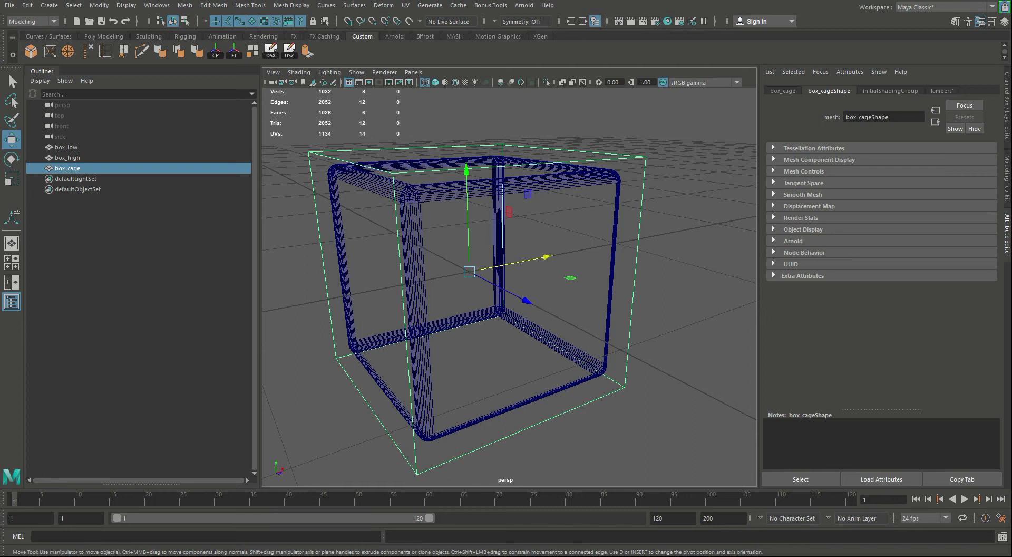
# - Select box_low and examine from several angles how its wireframe fits against the high-poly and cage meshes
pyautogui.keyDown('alt'); pyautogui.moveTo(527, 280); pyautogui.dragTo(585, 305); pyautogui.keyUp('alt')
pyautogui.moveTo(527, 280)
pyautogui.keyDown('alt'); pyautogui.mouseDown()
pyautogui.moveTo(533, 273)
pyautogui.moveTo(521, 264)
pyautogui.mouseUp(); pyautogui.keyUp('alt')
pyautogui.click(66, 147)
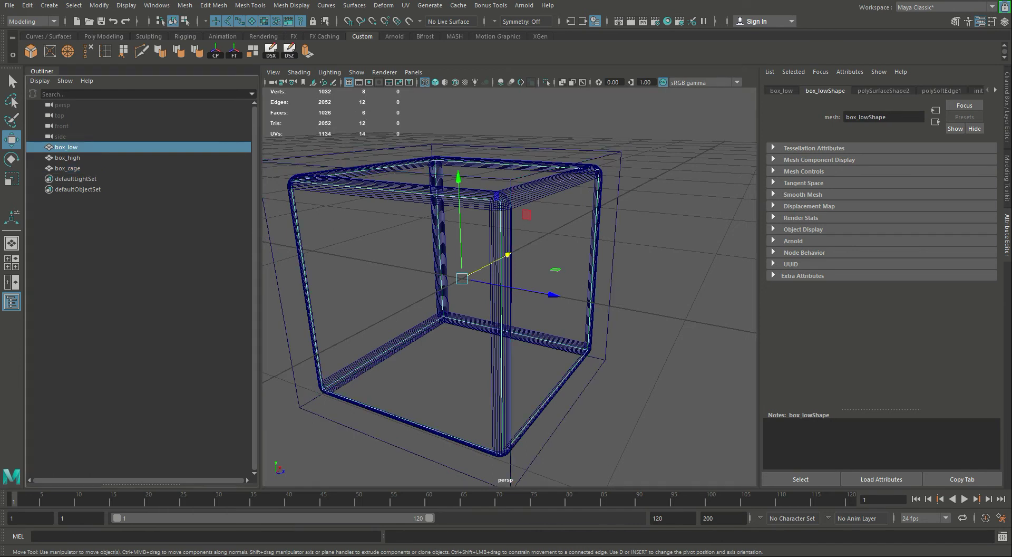
pyautogui.keyDown('alt'); pyautogui.moveTo(506, 285); pyautogui.dragTo(547, 265, button='middle'); pyautogui.keyUp('alt')
pyautogui.keyDown('alt'); pyautogui.moveTo(546, 266); pyautogui.dragTo(551, 281); pyautogui.keyUp('alt')
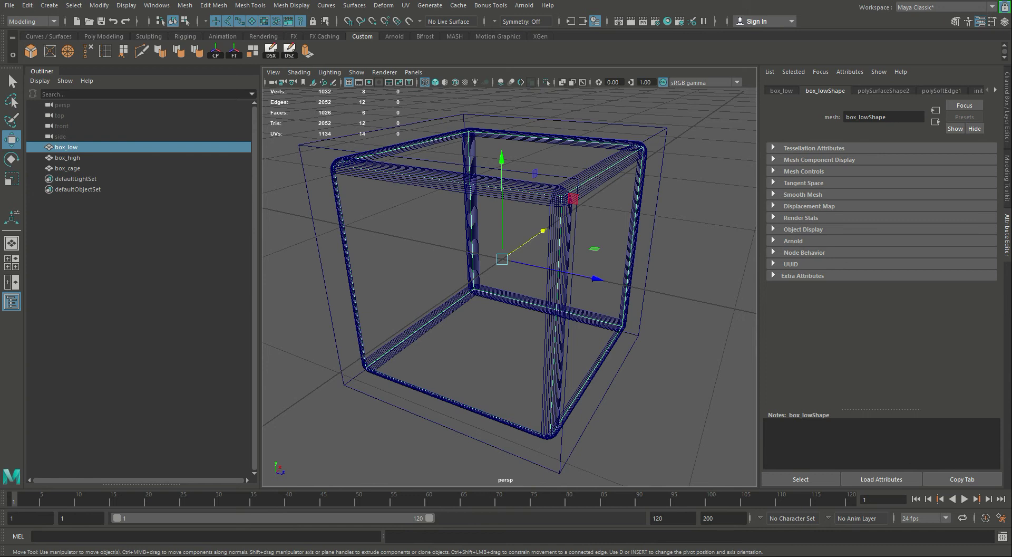
pyautogui.keyDown('alt'); pyautogui.moveTo(527, 279); pyautogui.dragTo(540, 267); pyautogui.keyUp('alt')
pyautogui.keyDown('alt'); pyautogui.moveTo(541, 268); pyautogui.dragTo(507, 280, button='middle'); pyautogui.keyUp('alt')
pyautogui.keyDown('alt'); pyautogui.moveTo(507, 280); pyautogui.dragTo(470, 295); pyautogui.keyUp('alt')
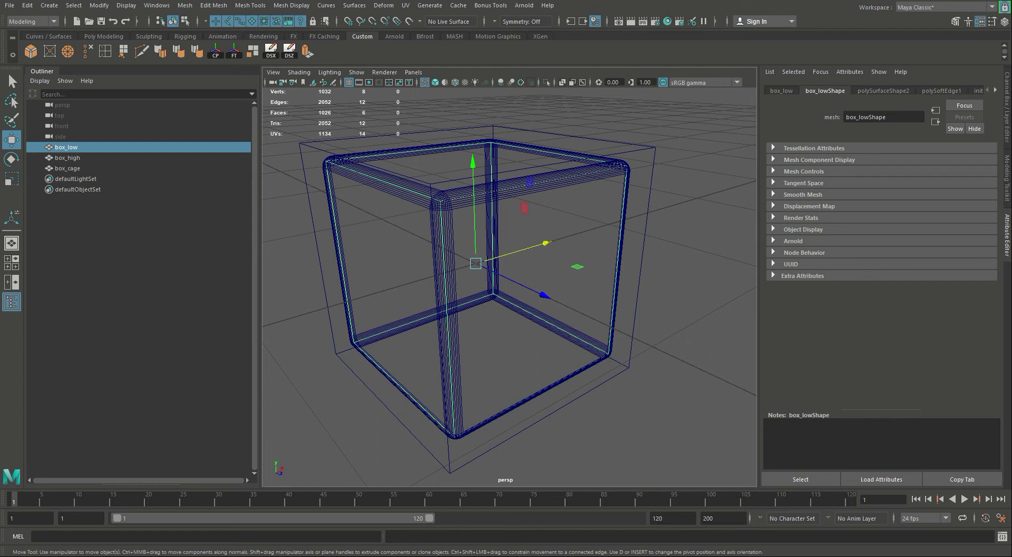
pyautogui.keyDown('alt'); pyautogui.moveTo(491, 295); pyautogui.dragTo(514, 285); pyautogui.keyUp('alt')
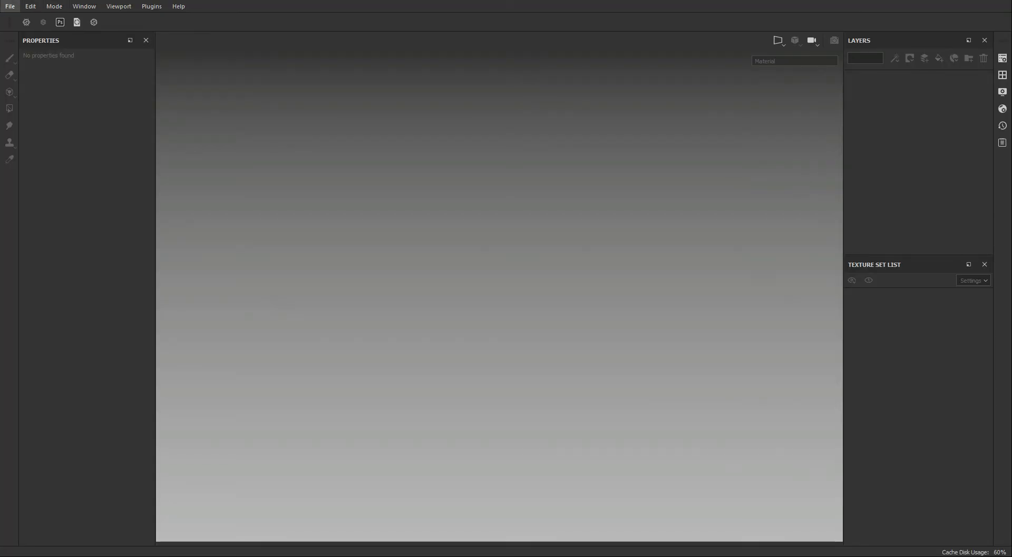
# - Switch to Substance Painter and create a new project with 2048 document resolution using the box_low mesh file
pyautogui.click(10, 6)
pyautogui.click(16, 15)
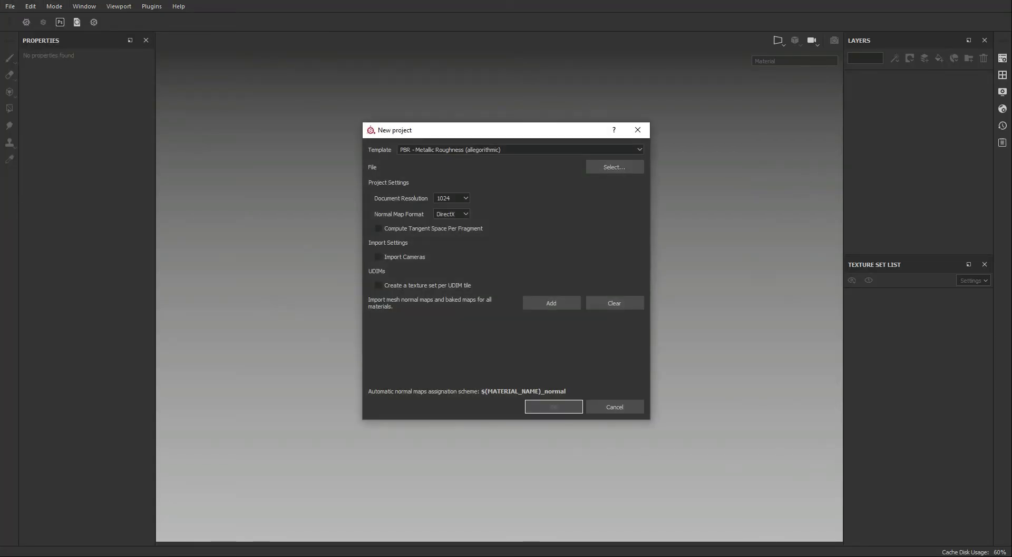
pyautogui.click(452, 198)
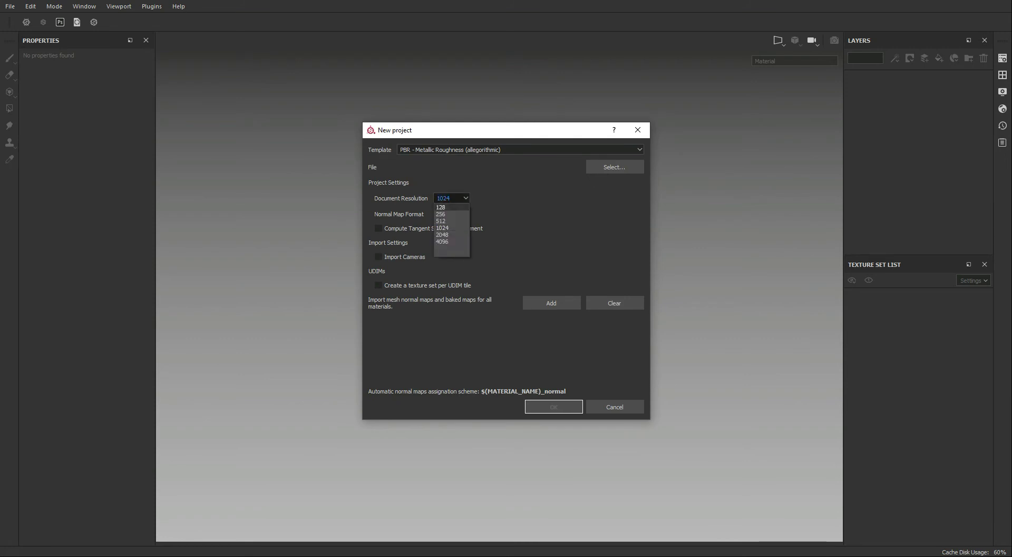
pyautogui.click(442, 234)
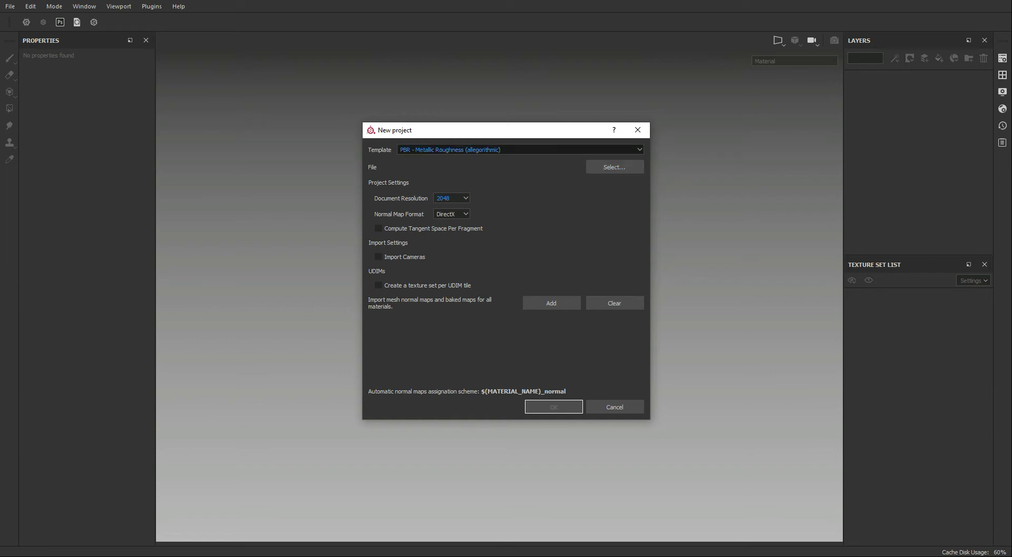
pyautogui.click(614, 167)
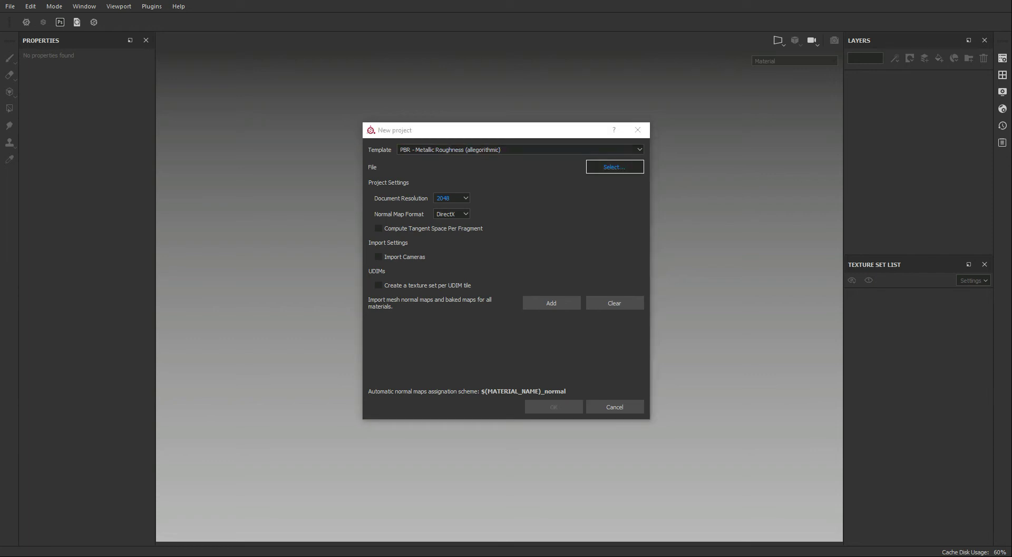
pyautogui.click(490, 145)
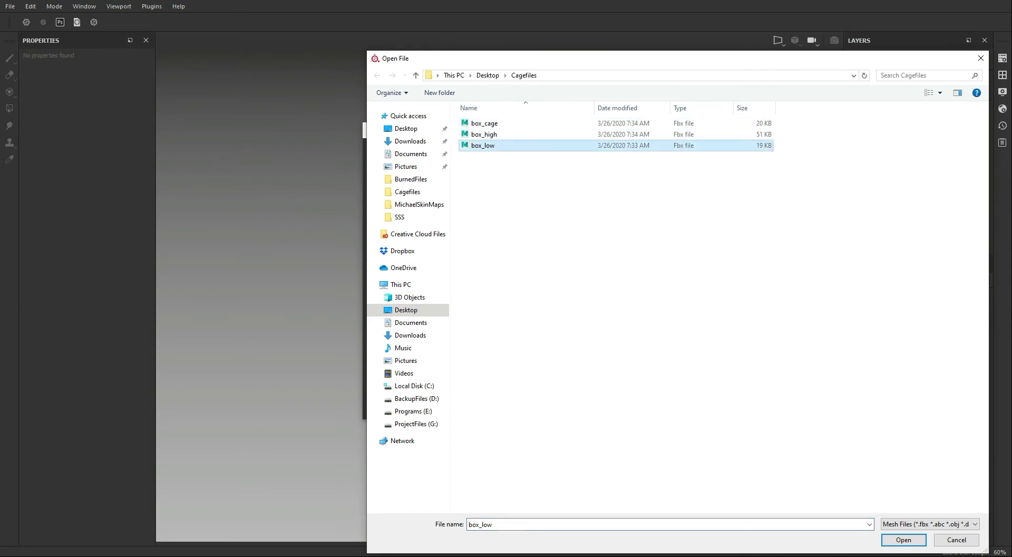
pyautogui.click(904, 539)
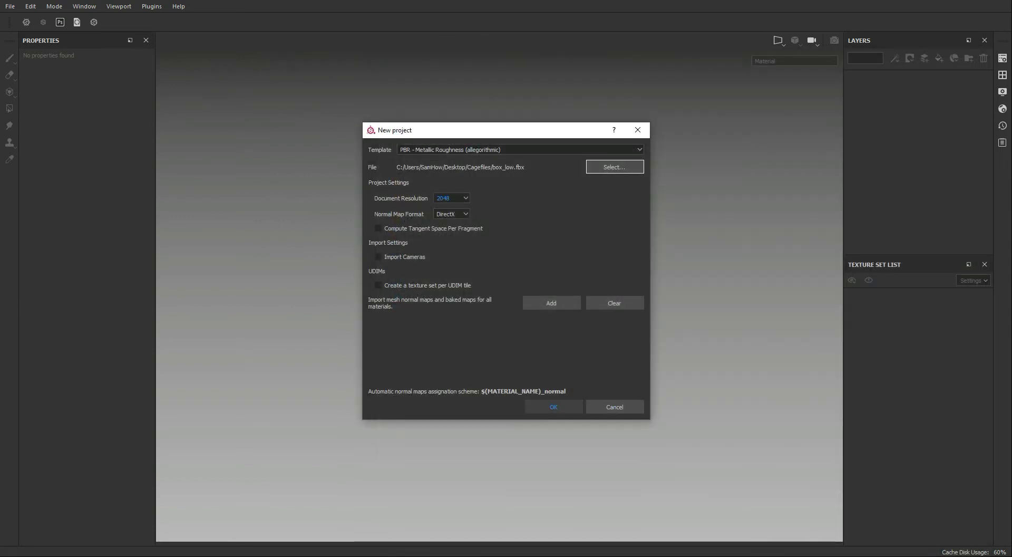
pyautogui.click(553, 407)
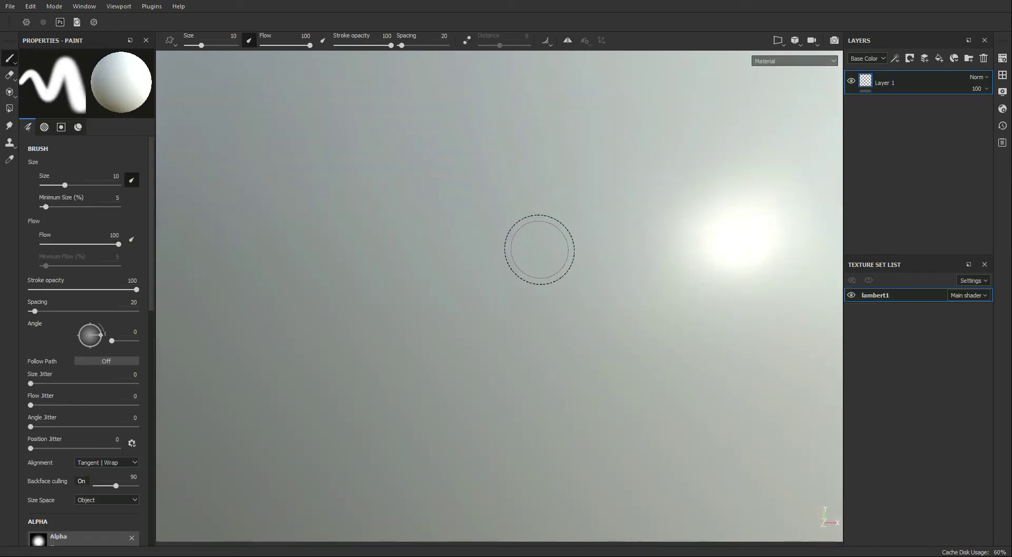
# - Bring the whole imported low-poly cube into view and examine its shading from an angled viewpoint
pyautogui.scroll(-7, 539, 225)
pyautogui.keyDown('alt'); pyautogui.moveTo(607, 224); pyautogui.dragTo(522, 270); pyautogui.keyUp('alt')
pyautogui.keyDown('alt'); pyautogui.moveTo(532, 277); pyautogui.dragTo(691, 341, button='right'); pyautogui.keyUp('alt')
pyautogui.keyDown('alt'); pyautogui.moveTo(691, 341); pyautogui.dragTo(626, 328); pyautogui.keyUp('alt')
pyautogui.keyDown('alt'); pyautogui.moveTo(612, 280); pyautogui.dragTo(563, 338, button='middle'); pyautogui.keyUp('alt')
pyautogui.keyDown('alt'); pyautogui.moveTo(563, 338); pyautogui.dragTo(718, 359, button='right'); pyautogui.keyUp('alt')
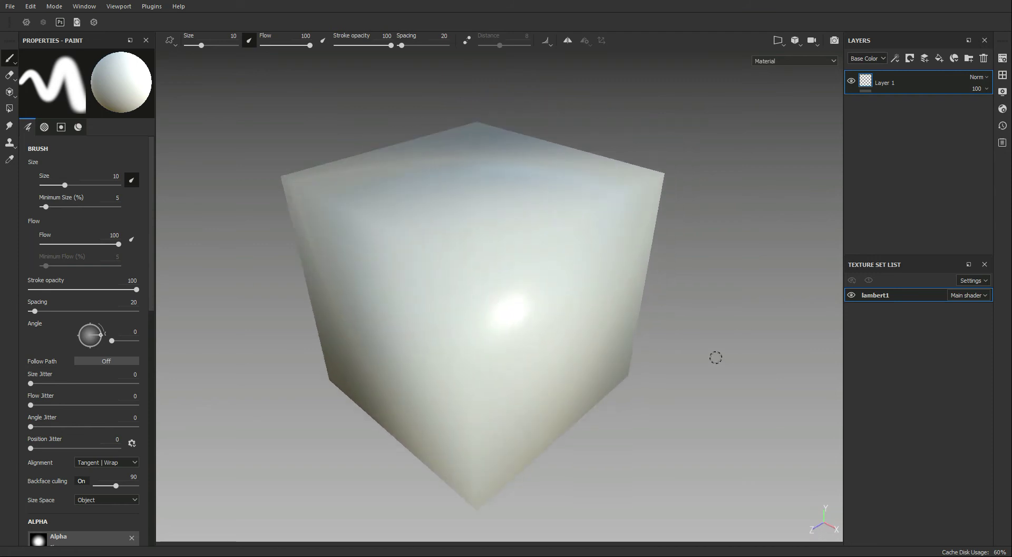
pyautogui.keyDown('alt'); pyautogui.moveTo(717, 360); pyautogui.dragTo(739, 369); pyautogui.keyUp('alt')
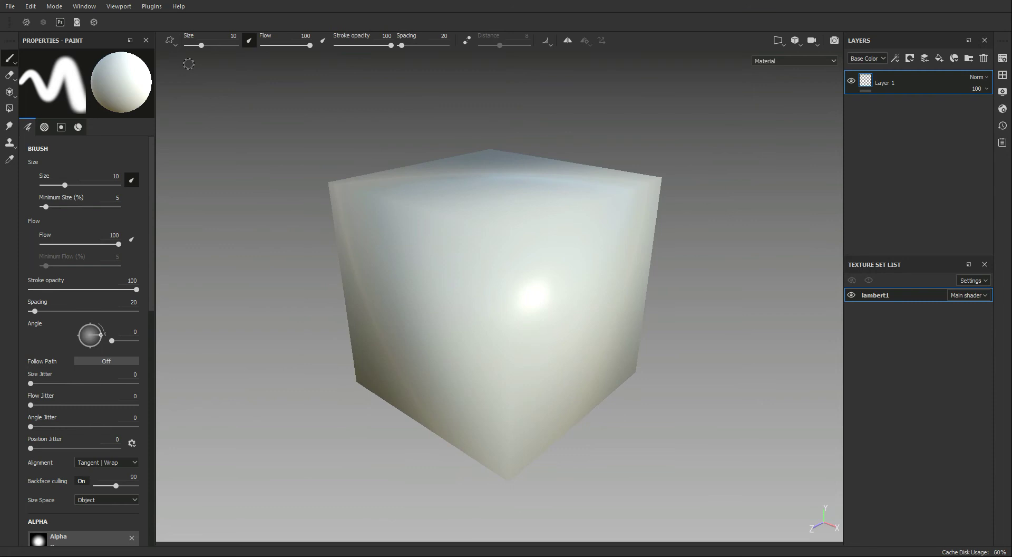
# - Open the mesh map baking settings, set the output size to 2048 and load box_high as the high definition mesh
pyautogui.click(30, 6)
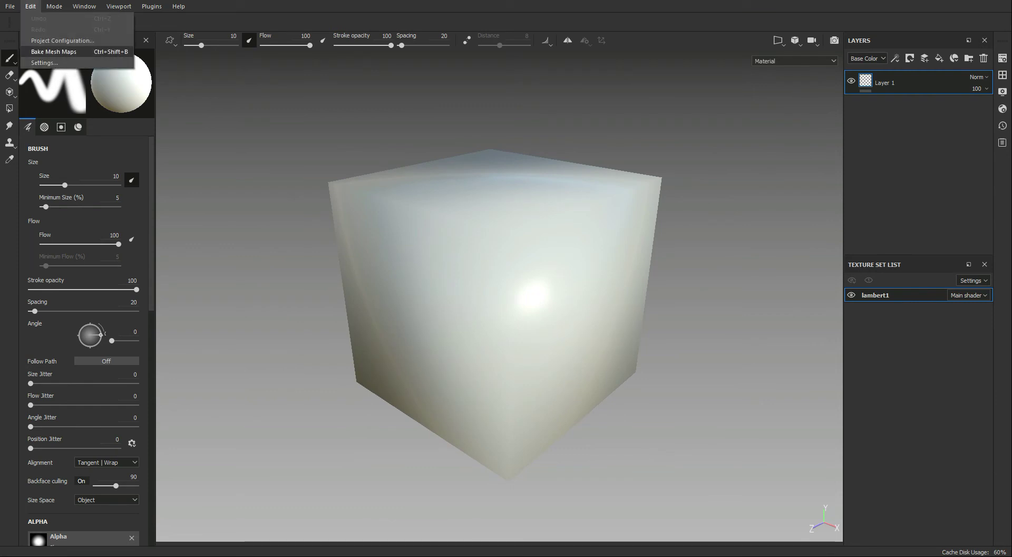
pyautogui.click(53, 51)
pyautogui.moveTo(542, 105); pyautogui.dragTo(690, 104)
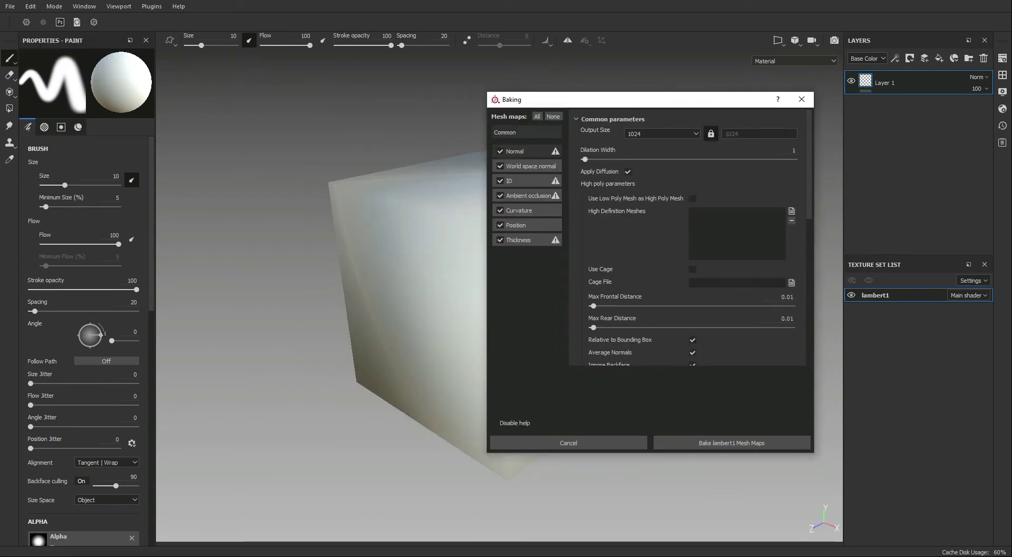
pyautogui.click(662, 134)
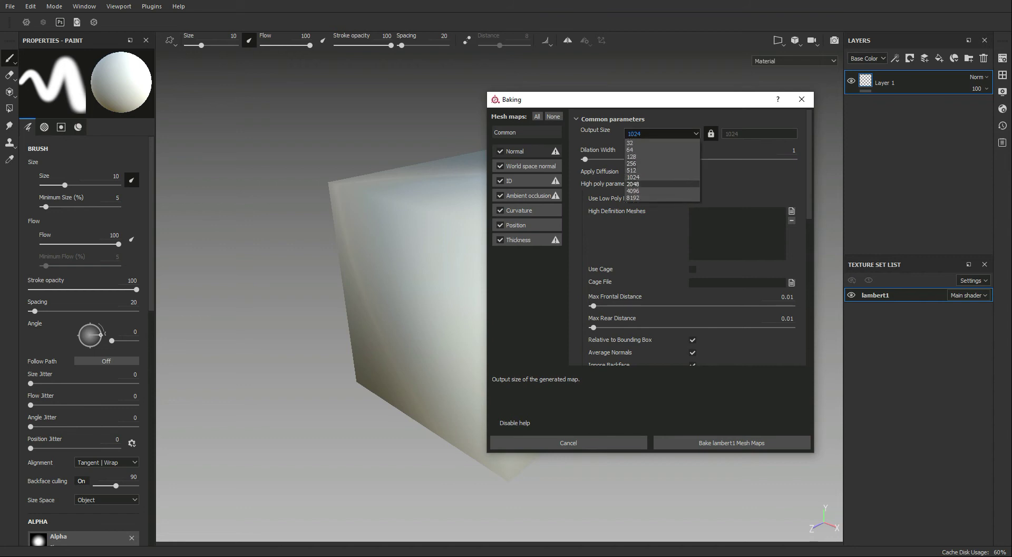
pyautogui.click(661, 184)
pyautogui.click(791, 211)
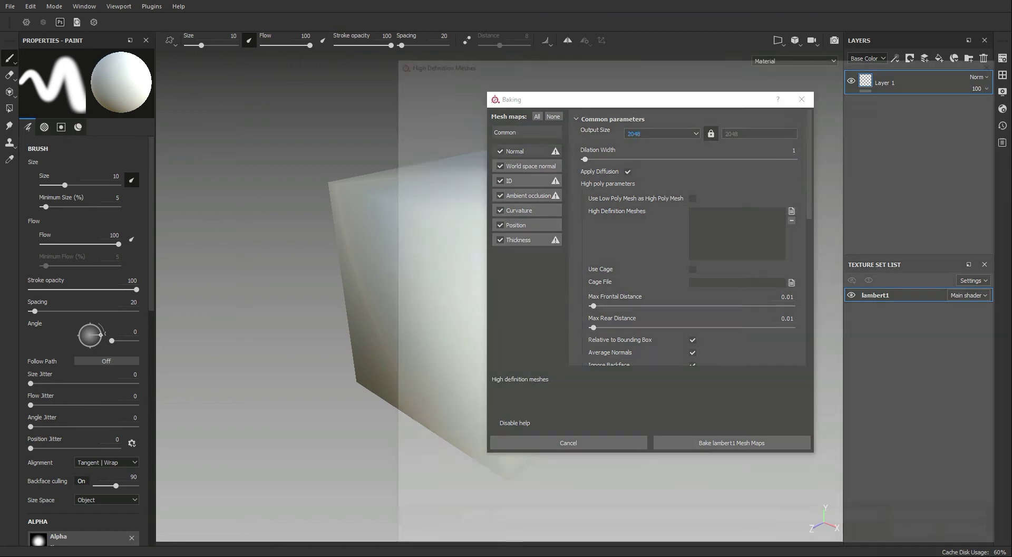
pyautogui.click(504, 134)
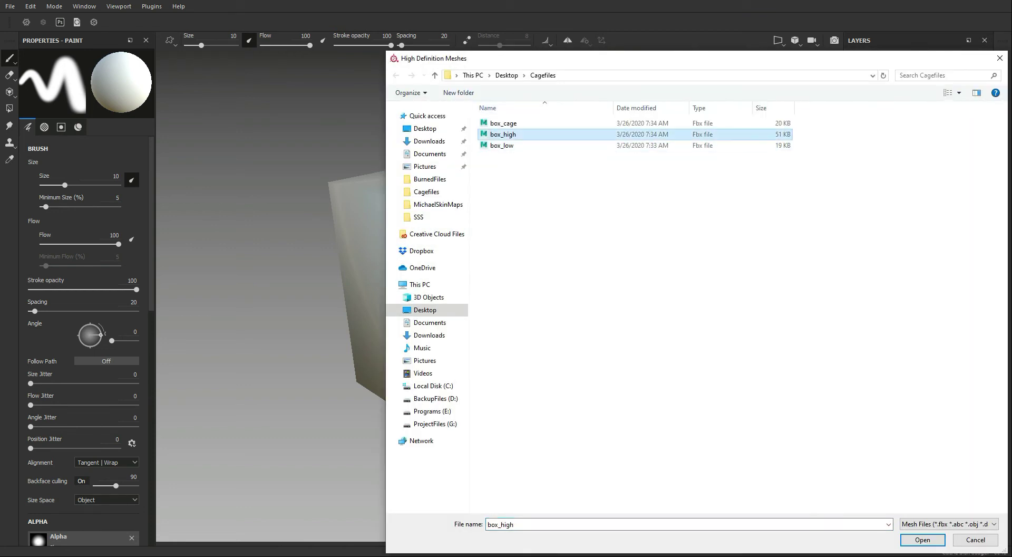
pyautogui.press('Return')
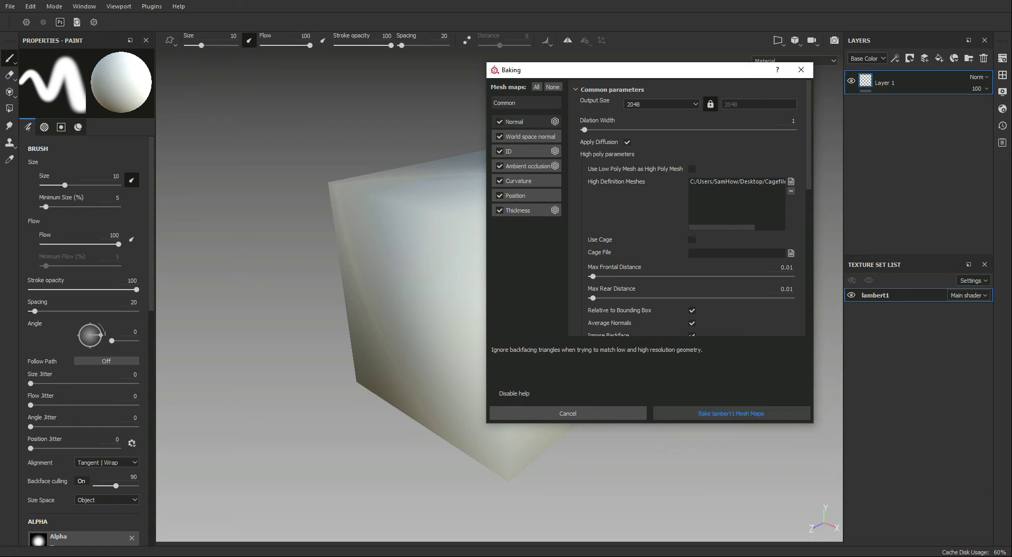
# - Bake all checked mesh maps for the lambert1 texture set and dismiss the baking report
pyautogui.moveTo(647, 76); pyautogui.dragTo(797, 130)
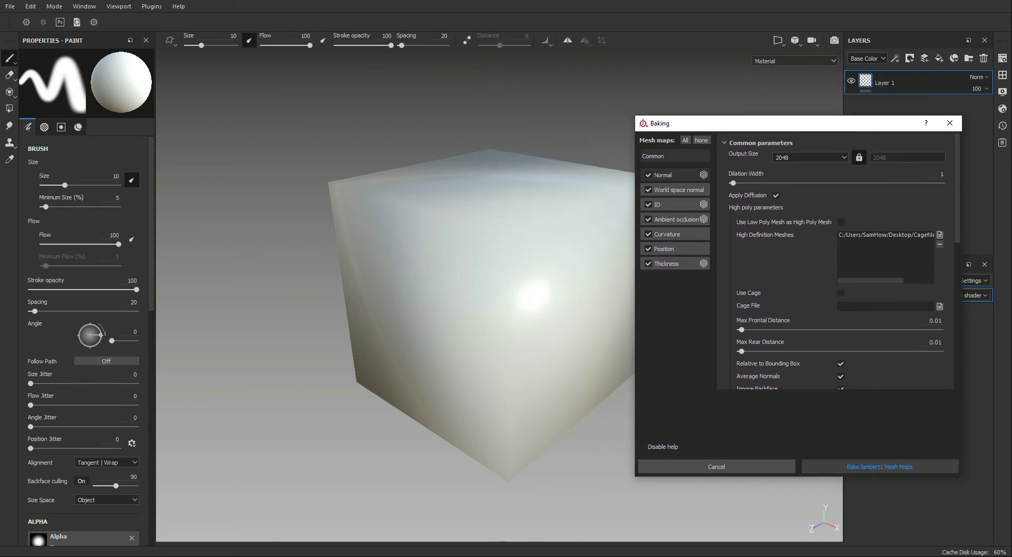
pyautogui.click(880, 467)
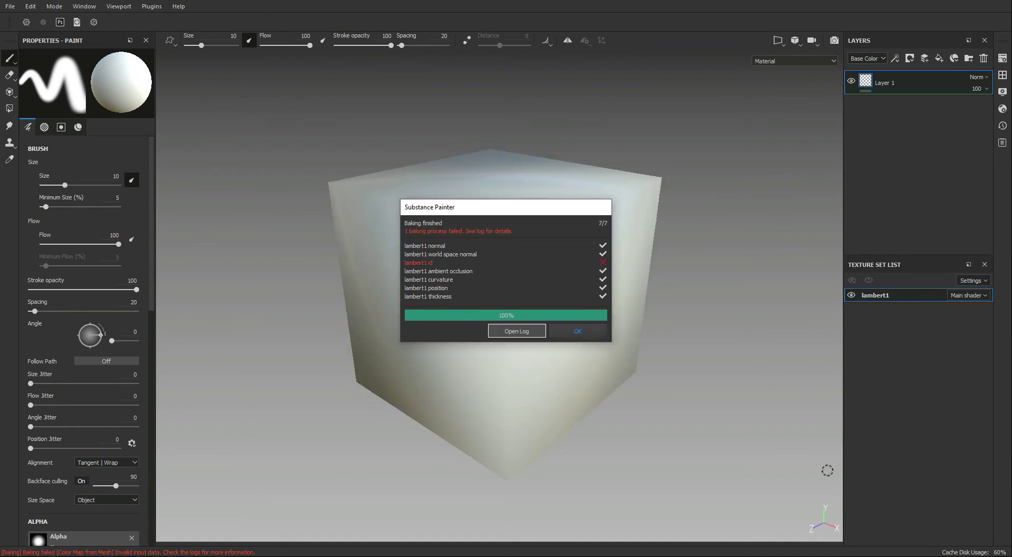
pyautogui.click(600, 328)
# - Examine the baked cube's edges and corners from several angles and under rotated environment lighting
pyautogui.keyDown('alt'); pyautogui.moveTo(676, 297); pyautogui.dragTo(690, 353); pyautogui.keyUp('alt')
pyautogui.moveTo(498, 369)
pyautogui.keyDown('alt'); pyautogui.mouseDown()
pyautogui.moveTo(646, 377)
pyautogui.moveTo(529, 255)
pyautogui.mouseUp(); pyautogui.keyUp('alt')
pyautogui.moveTo(668, 346)
pyautogui.keyDown('alt'); pyautogui.mouseDown()
pyautogui.moveTo(585, 371)
pyautogui.moveTo(551, 411)
pyautogui.moveTo(670, 326)
pyautogui.mouseUp(); pyautogui.keyUp('alt')
pyautogui.keyDown('alt'); pyautogui.moveTo(780, 458); pyautogui.dragTo(782, 469); pyautogui.keyUp('alt')
pyautogui.keyDown('shift'); pyautogui.moveTo(782, 470); pyautogui.dragTo(611, 463, button='right'); pyautogui.keyUp('shift')
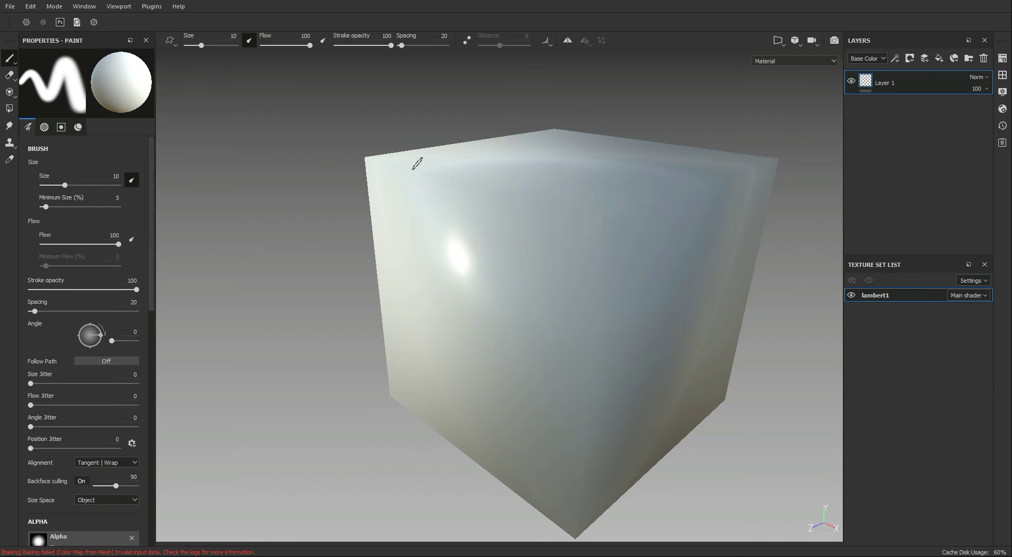
# - Inspect the shading across the cube's faces and near its lower corner while orbiting and rotating the environment light
pyautogui.moveTo(536, 407)
pyautogui.keyDown('shift'); pyautogui.mouseDown(button='right')
pyautogui.moveTo(780, 409)
pyautogui.moveTo(559, 409)
pyautogui.moveTo(549, 399)
pyautogui.mouseUp(button='right'); pyautogui.keyUp('shift')
pyautogui.keyDown('alt'); pyautogui.moveTo(612, 405); pyautogui.dragTo(569, 420, button='middle'); pyautogui.keyUp('alt')
pyautogui.keyDown('alt'); pyautogui.moveTo(569, 420); pyautogui.dragTo(570, 440); pyautogui.keyUp('alt')
pyautogui.keyDown('alt'); pyautogui.moveTo(570, 440); pyautogui.dragTo(530, 441, button='right'); pyautogui.keyUp('alt')
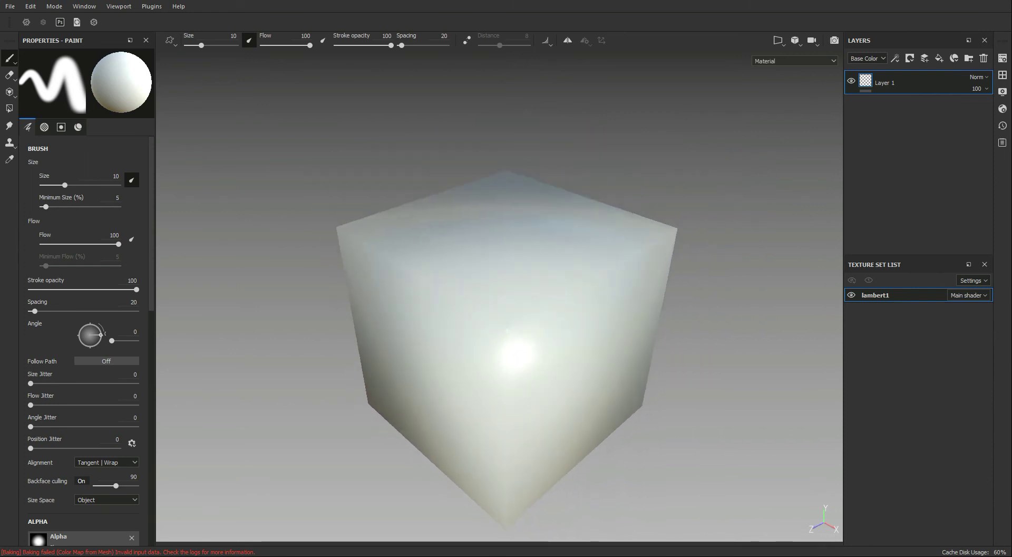
pyautogui.keyDown('alt'); pyautogui.moveTo(497, 414); pyautogui.dragTo(470, 342, button='middle'); pyautogui.keyUp('alt')
pyautogui.keyDown('alt'); pyautogui.moveTo(471, 341); pyautogui.dragTo(481, 320); pyautogui.keyUp('alt')
pyautogui.keyDown('alt'); pyautogui.moveTo(490, 325); pyautogui.dragTo(542, 343, button='middle'); pyautogui.keyUp('alt')
pyautogui.keyDown('alt'); pyautogui.moveTo(542, 344); pyautogui.dragTo(530, 359); pyautogui.keyUp('alt')
pyautogui.keyDown('shift'); pyautogui.moveTo(608, 382); pyautogui.dragTo(697, 421, button='right'); pyautogui.keyUp('shift')
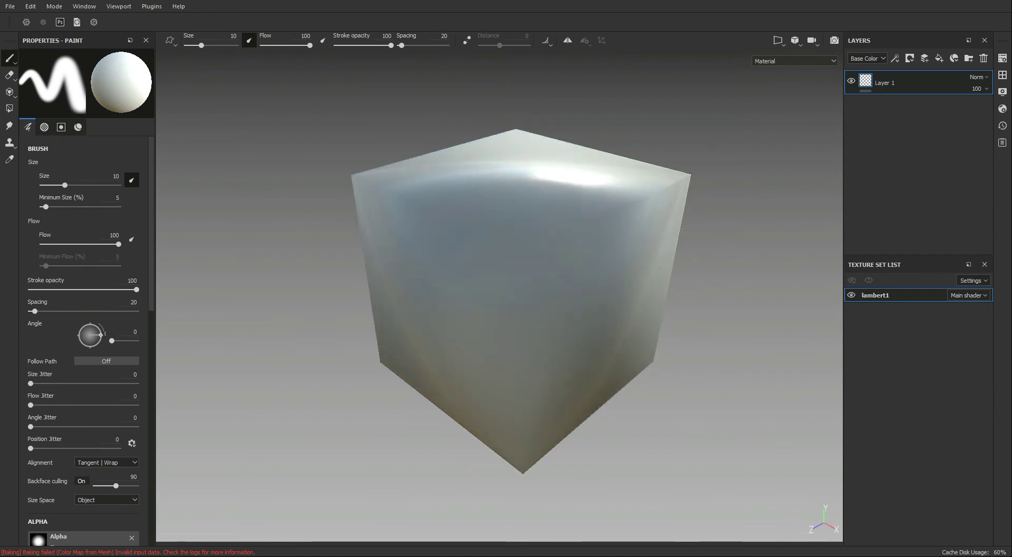
# - Reopen the mesh map baking settings, enable the use of a cage and load box_cage as the cage file
pyautogui.click(30, 6)
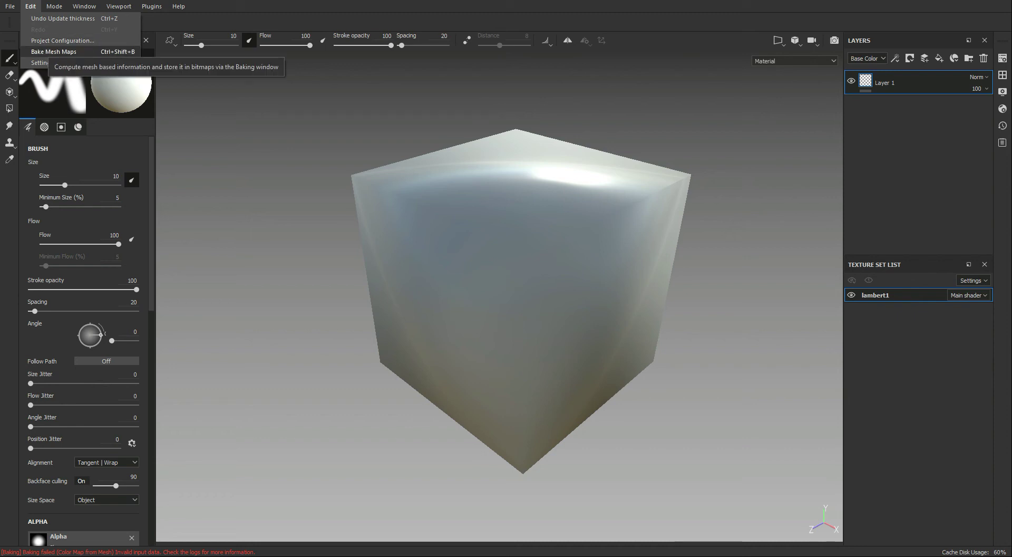
pyautogui.press('Return')
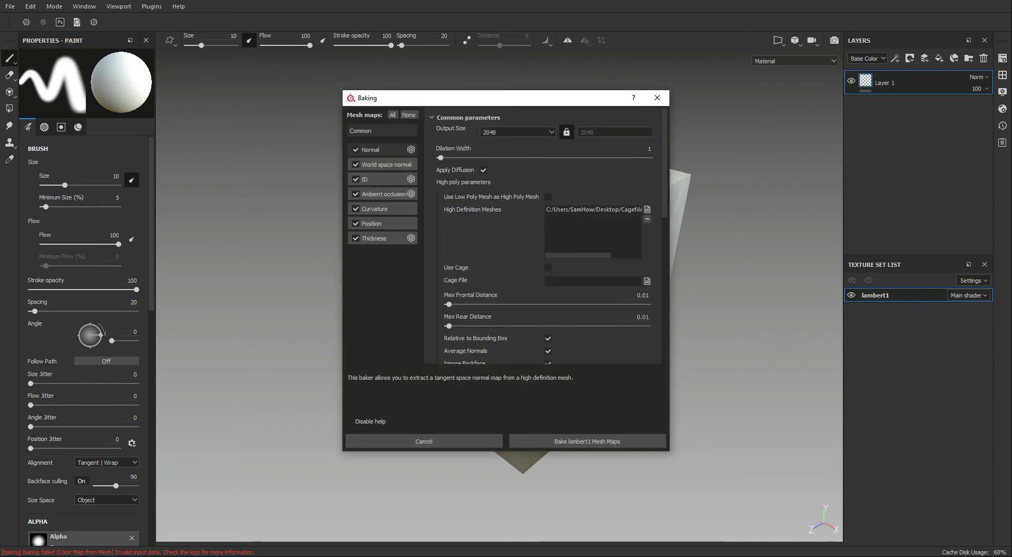
pyautogui.click(548, 268)
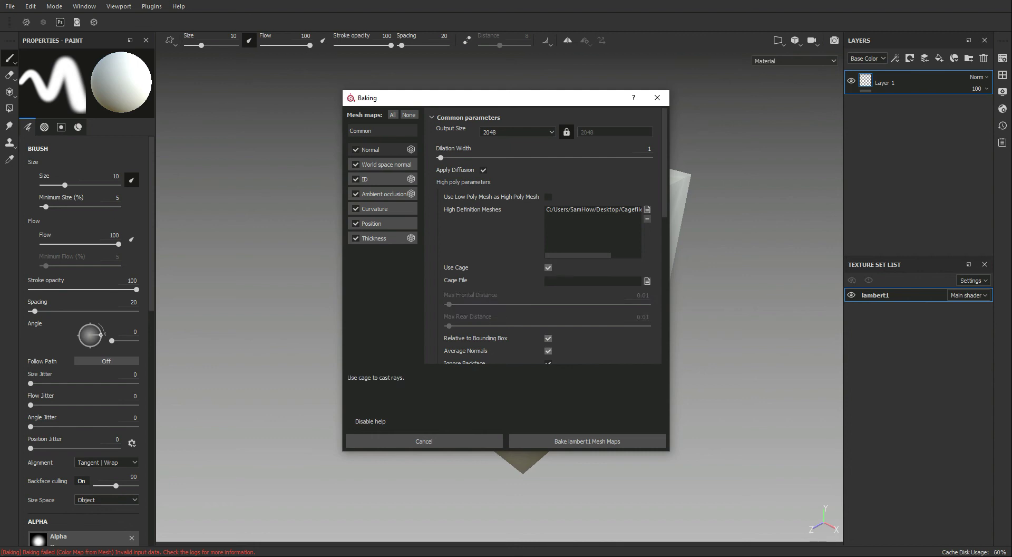
pyautogui.click(647, 280)
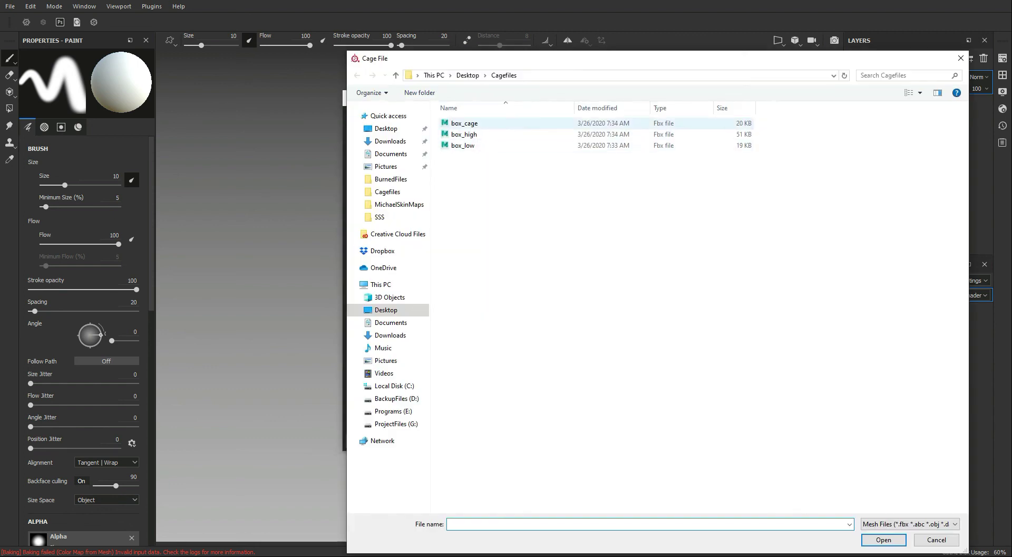
pyautogui.click(464, 123)
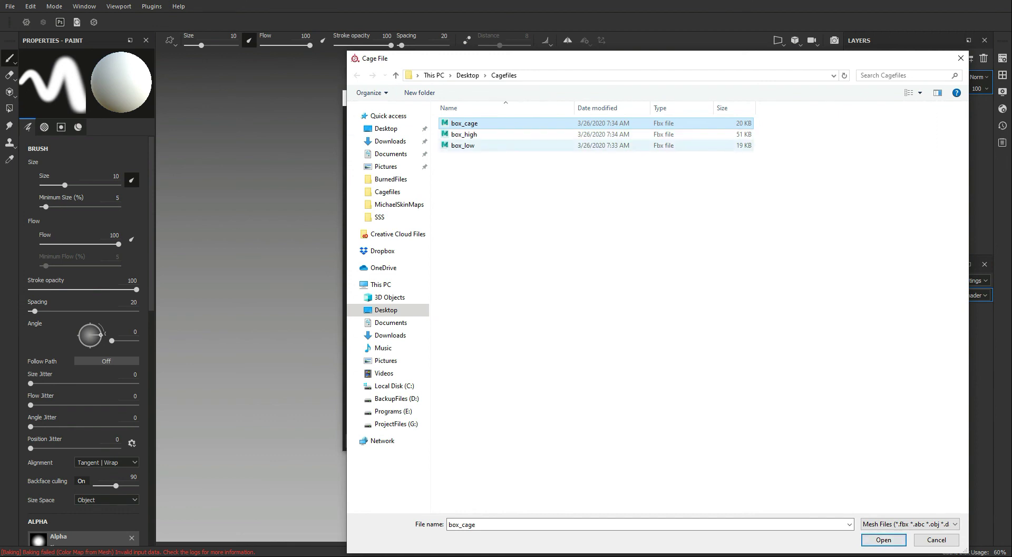
pyautogui.click(883, 539)
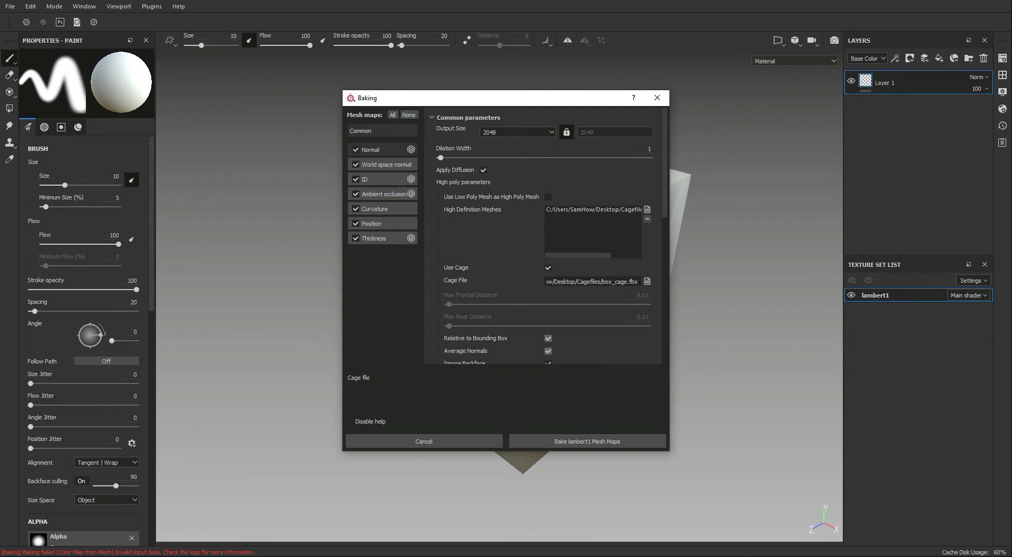
# - Move the baking settings aside to uncover the cube, rebake the lambert1 mesh maps with the cage and dismiss the report
pyautogui.moveTo(536, 99); pyautogui.dragTo(904, 82)
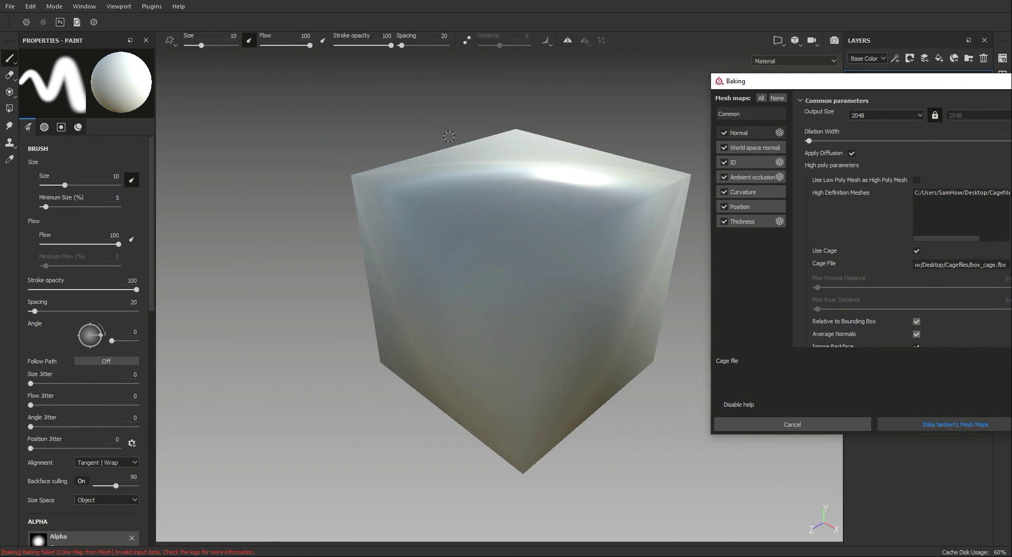
pyautogui.click(956, 424)
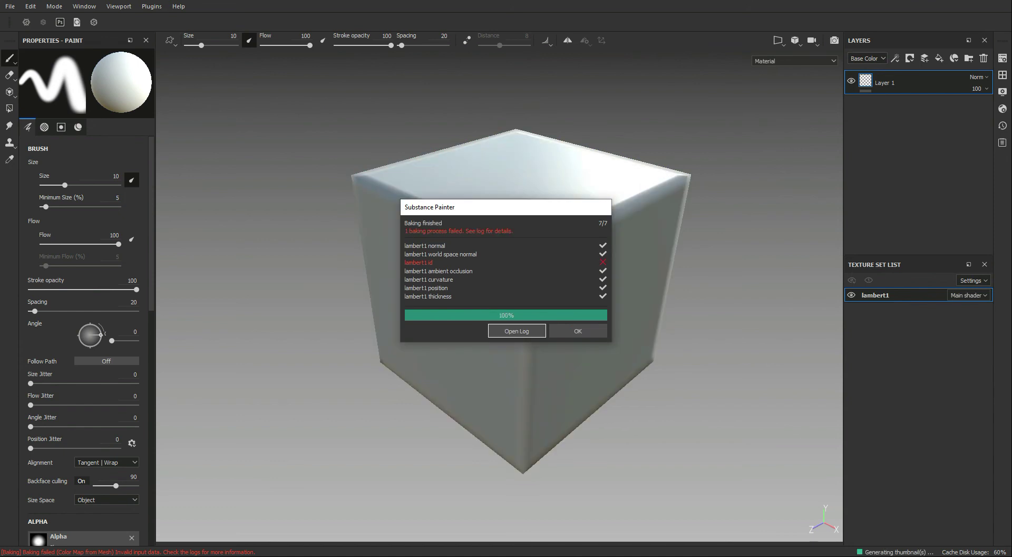
pyautogui.click(578, 331)
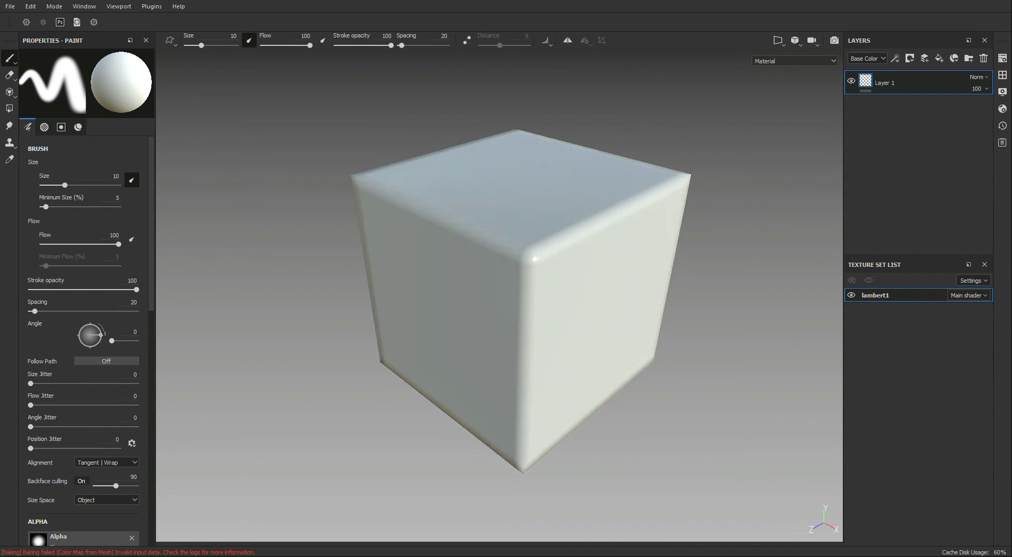
# - Examine the cage-baked cube's rounded edges under rotated environment lighting
pyautogui.keyDown('shift'); pyautogui.moveTo(474, 306); pyautogui.dragTo(643, 306, button='right'); pyautogui.keyUp('shift')
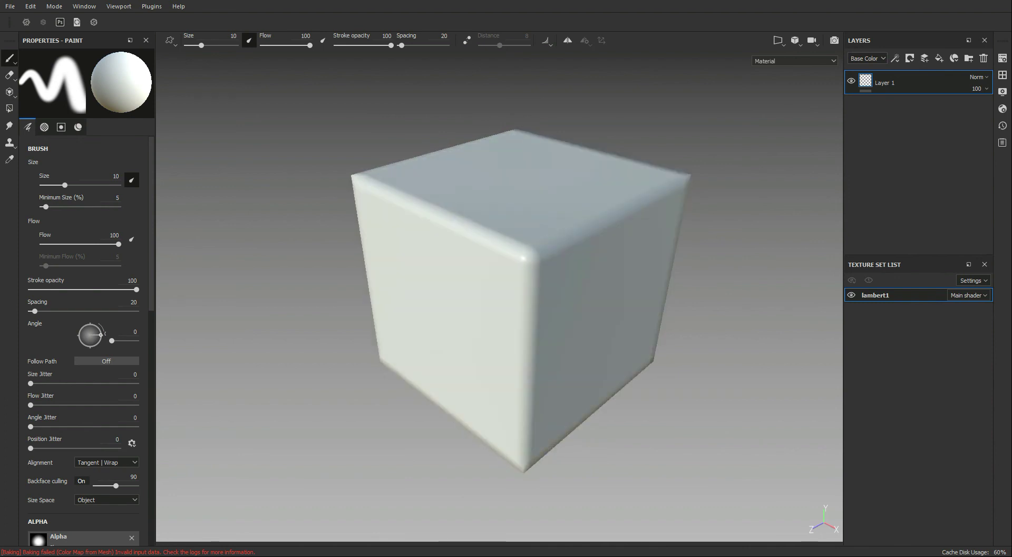
pyautogui.keyDown('alt'); pyautogui.moveTo(706, 363); pyautogui.dragTo(601, 352, button='middle'); pyautogui.keyUp('alt')
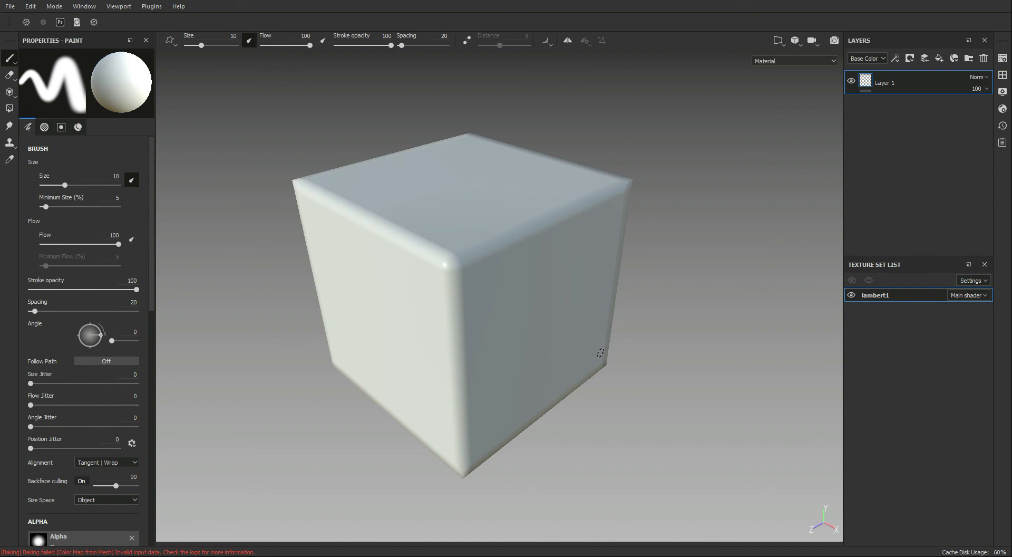